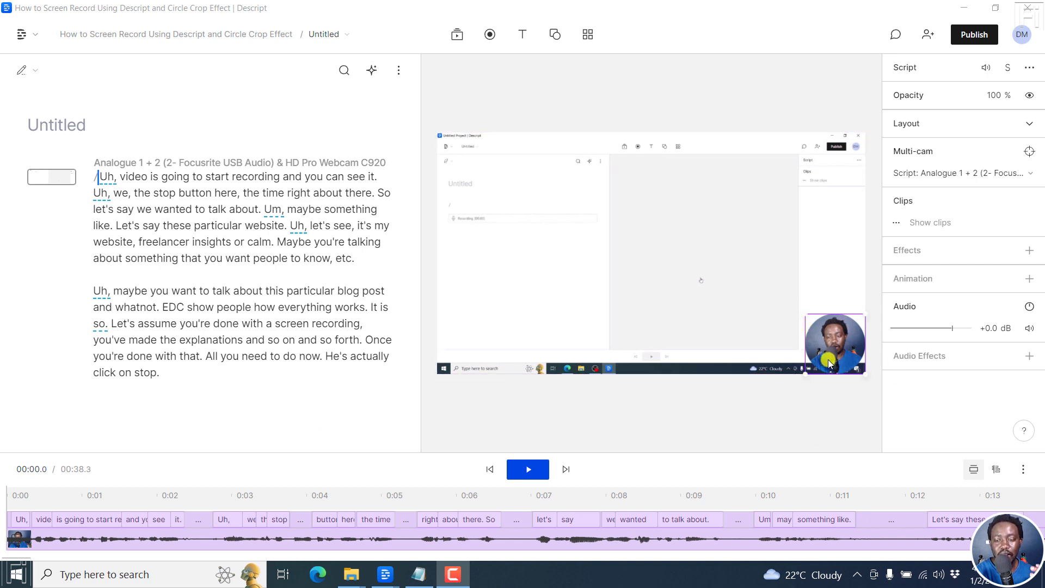
- Drag the circular webcam bubble toward the centre, then back to the bottom-right corner
mouse_move(828, 363)
left_mouse_down()
mouse_move(757, 295)
mouse_move(711, 274)
left_mouse_up()
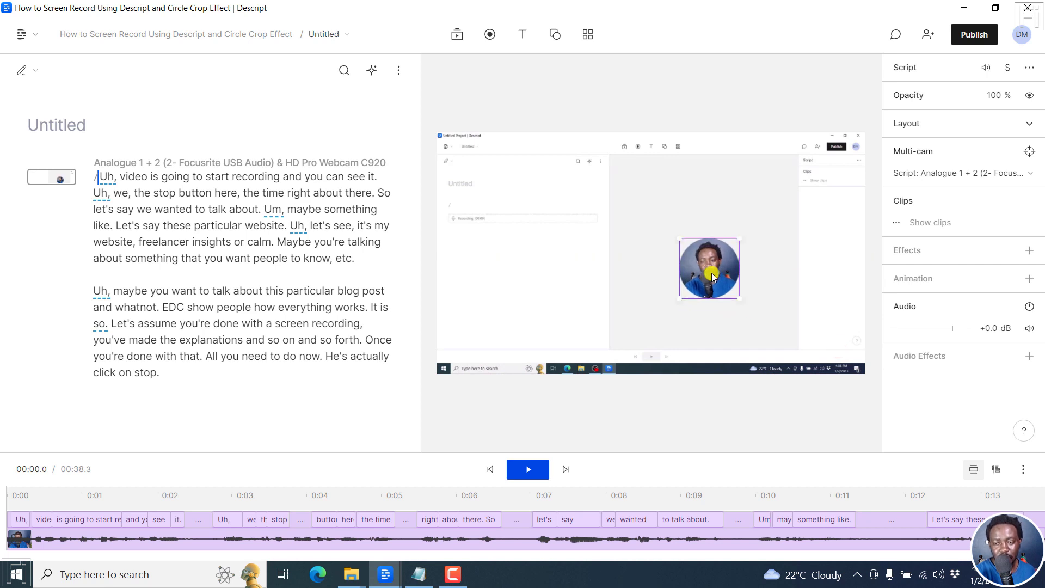
mouse_move(711, 274)
left_mouse_down()
mouse_move(805, 349)
mouse_move(834, 347)
left_mouse_up()
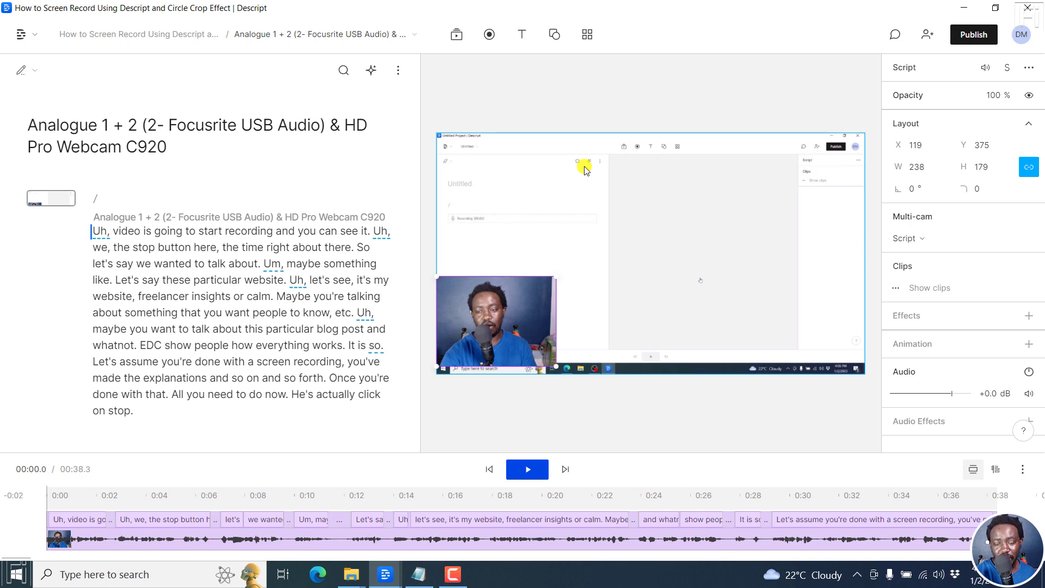
- Select the rectangular webcam clip and drag it up toward the centre, to position 307/249
left_click(664, 199)
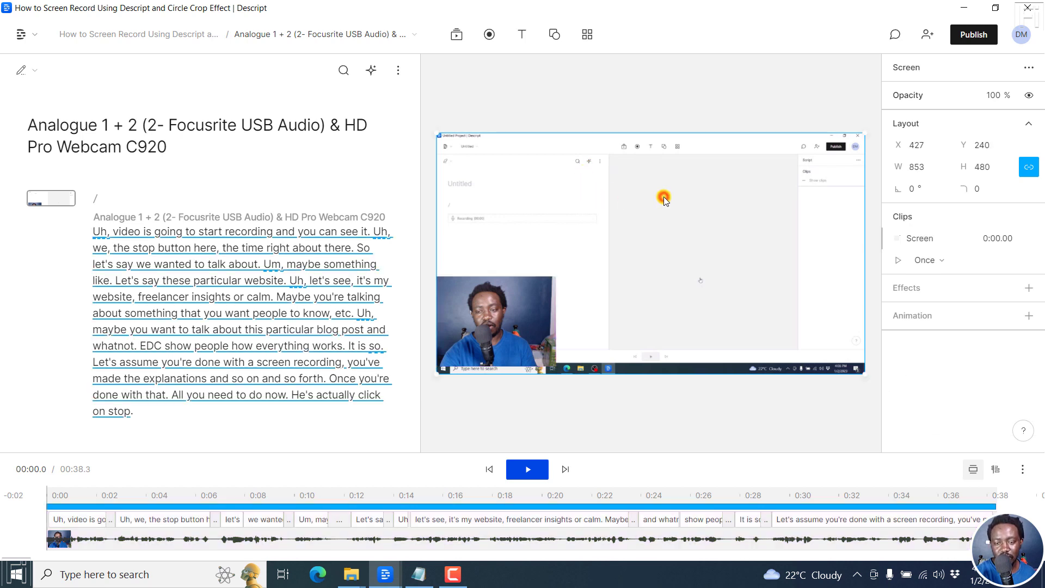
left_click(528, 390)
left_click(492, 304)
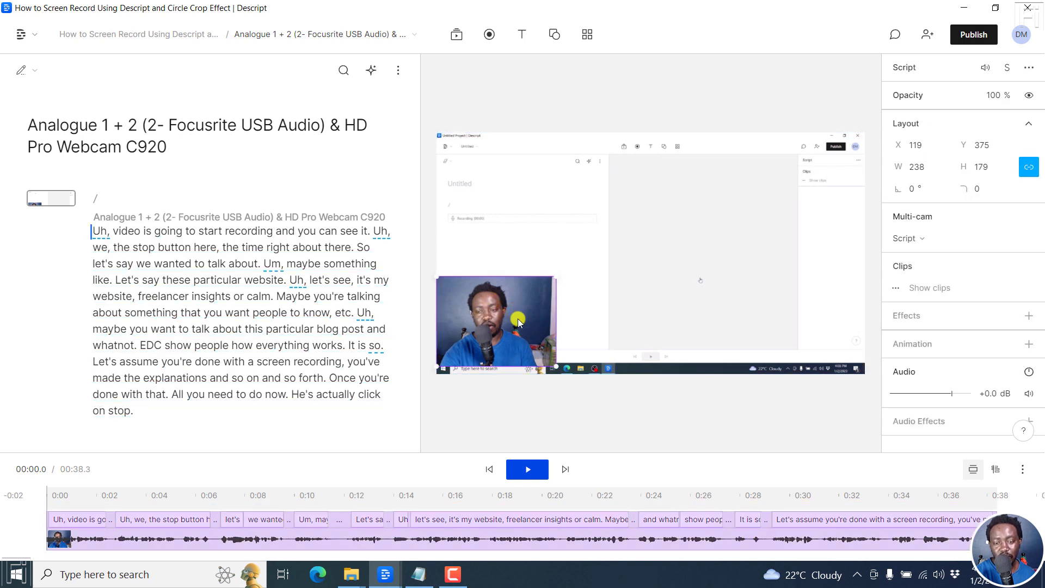
left_click_drag(518, 320, 585, 251)
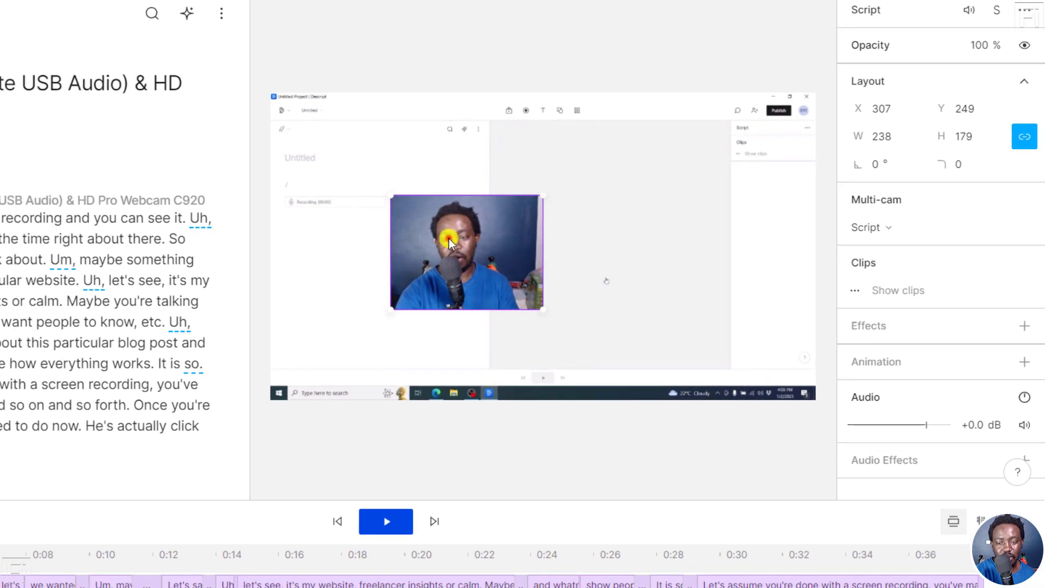
- Crop the webcam clip's right, left and bottom edges around the face, then move it to 551/261
double_click(449, 239)
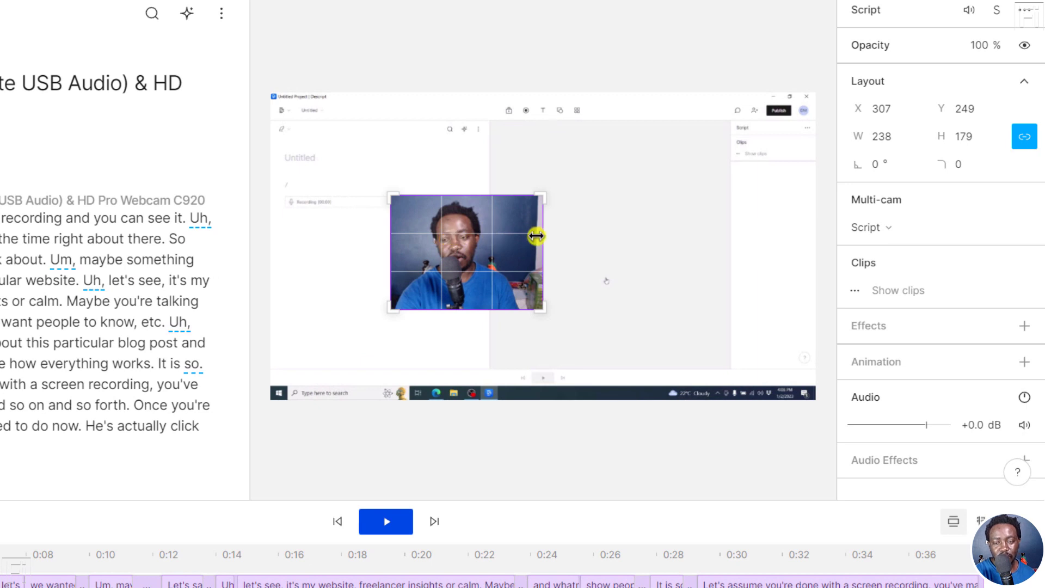
left_click_drag(535, 237, 508, 236)
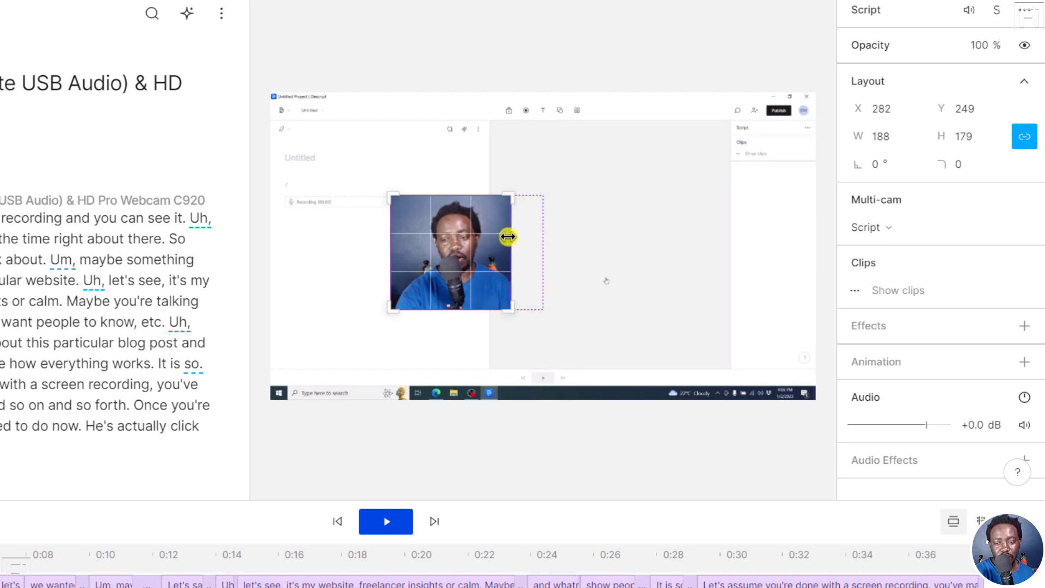
left_click_drag(388, 245, 402, 245)
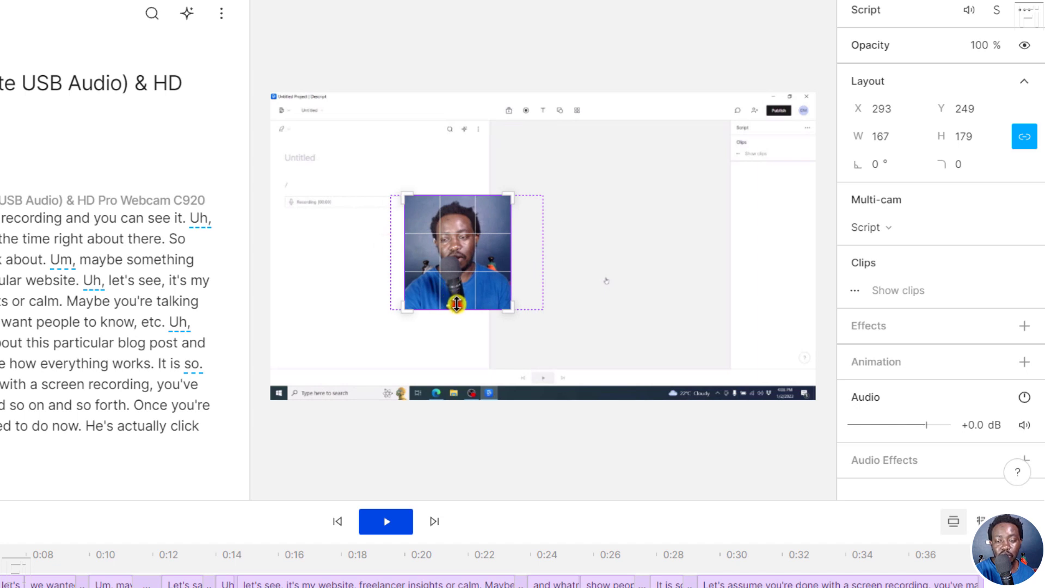
left_click_drag(456, 303, 456, 299)
mouse_move(457, 247)
left_mouse_down()
mouse_move(461, 257)
mouse_move(461, 247)
left_mouse_up()
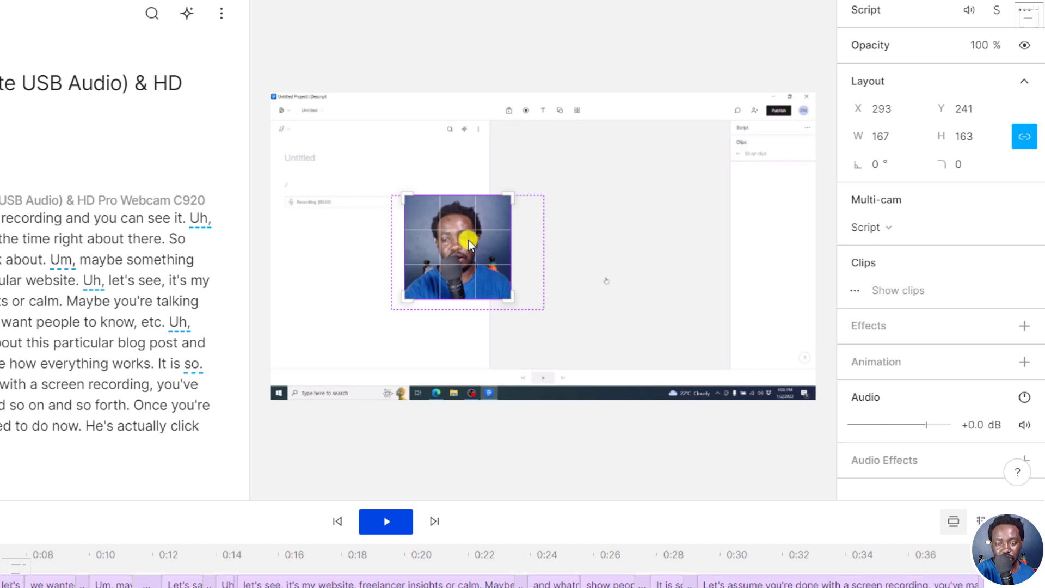
double_click(468, 240)
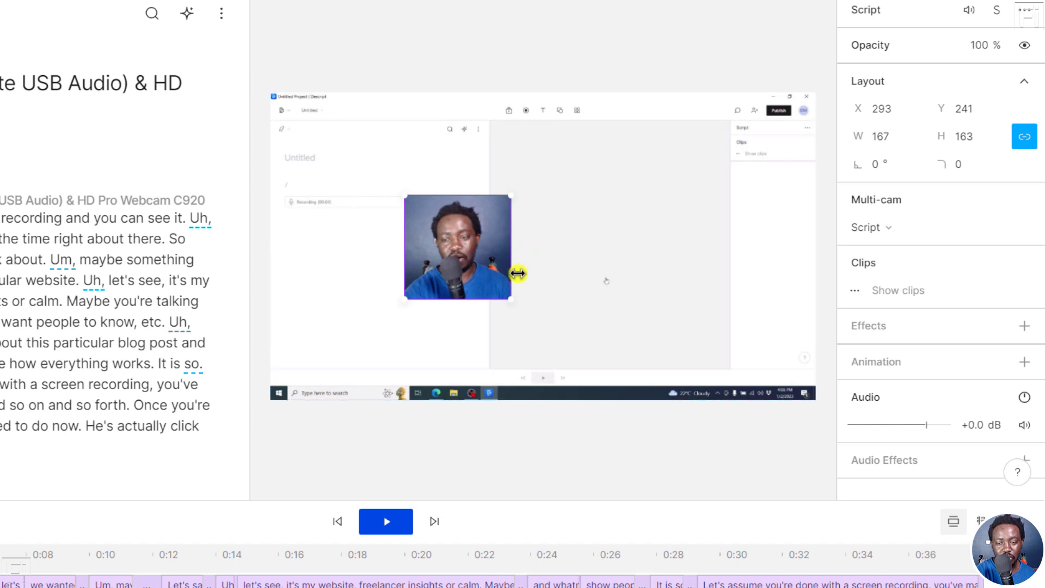
mouse_move(452, 243)
left_mouse_down()
mouse_move(663, 281)
mouse_move(616, 257)
left_mouse_up()
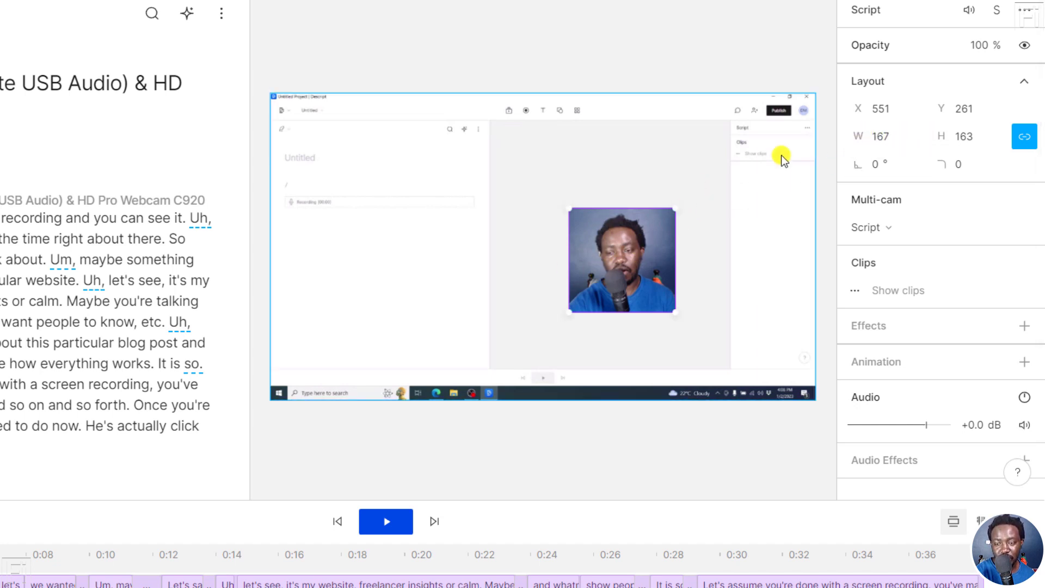
- Unlock the aspect ratio and set the webcam clip's width and height both to 160
left_click(886, 141)
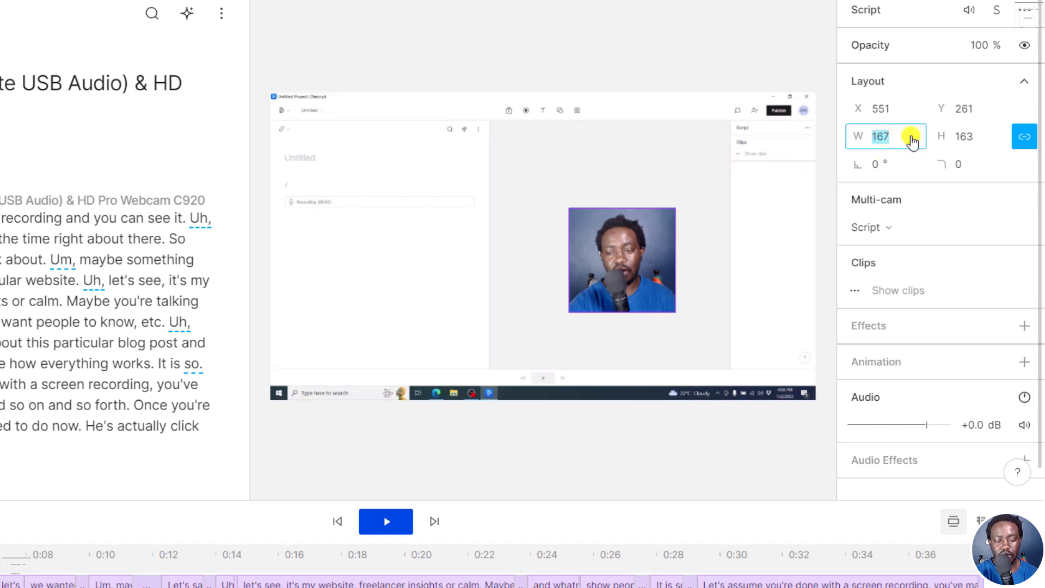
type("160")
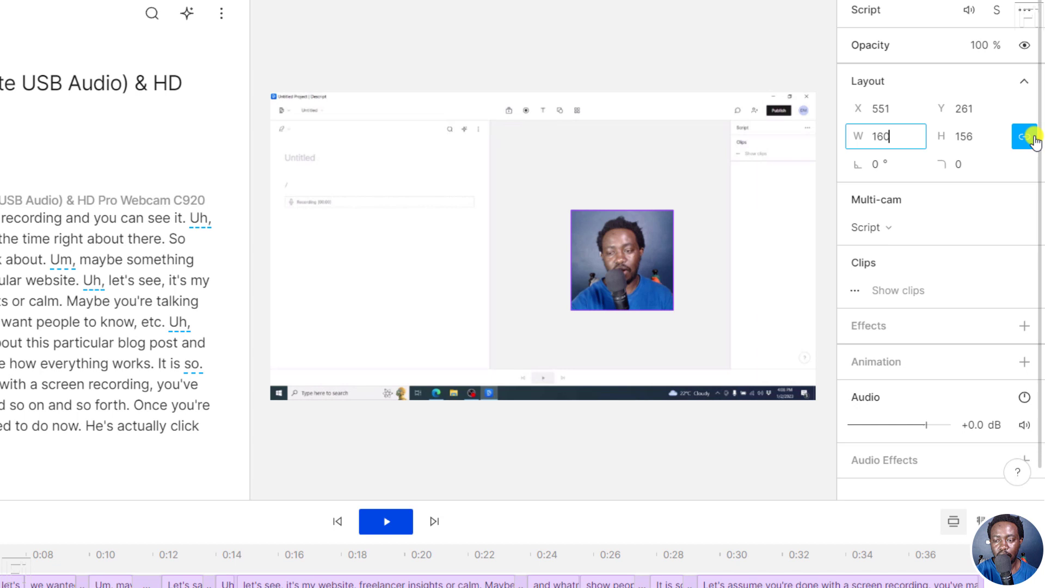
left_click(1026, 144)
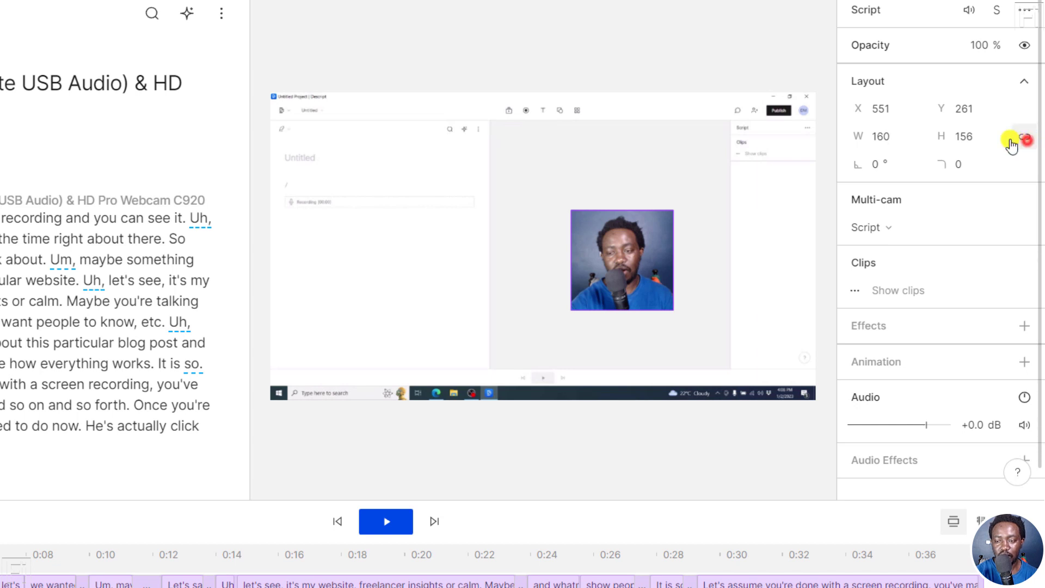
key("shift+Tab")
key("BackSpace")
type("160")
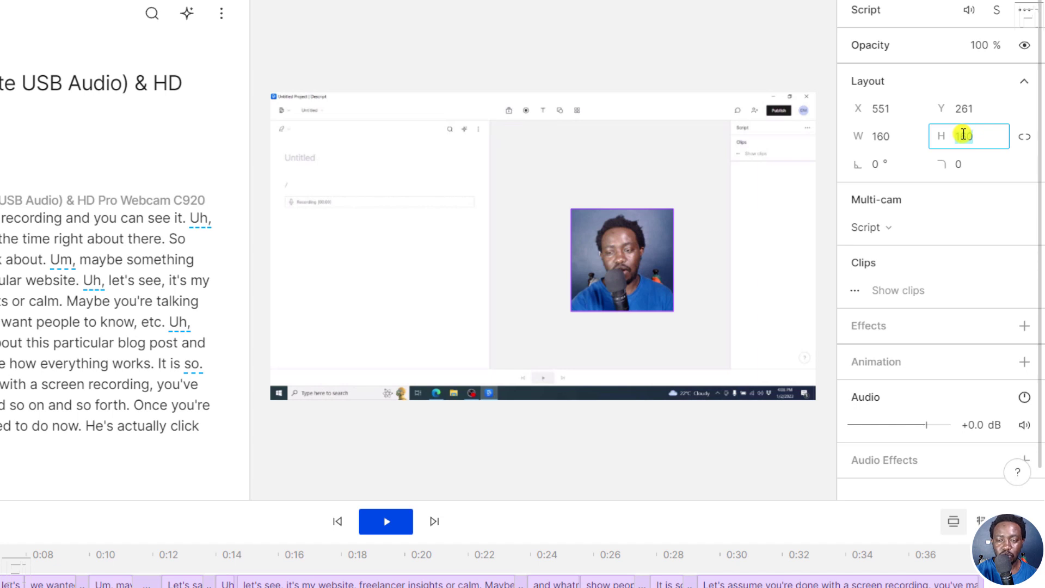
left_click(1017, 111)
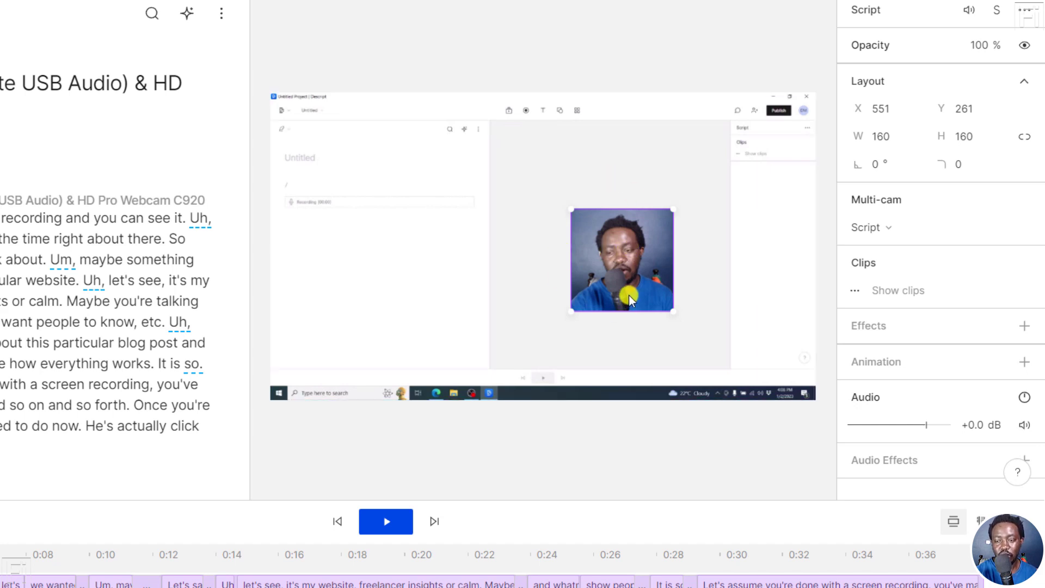
- Round the webcam clip's corners, raising the corner radius to 91 for a full circle
left_click(956, 164)
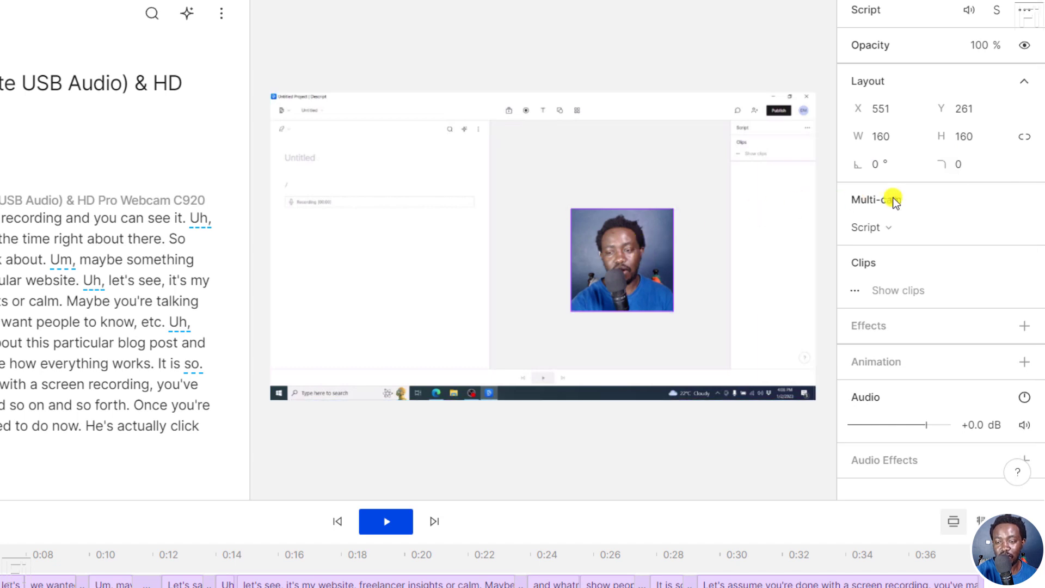
mouse_move(947, 170)
left_mouse_down()
mouse_move(474, 292)
mouse_move(558, 300)
left_mouse_up()
left_click(585, 282)
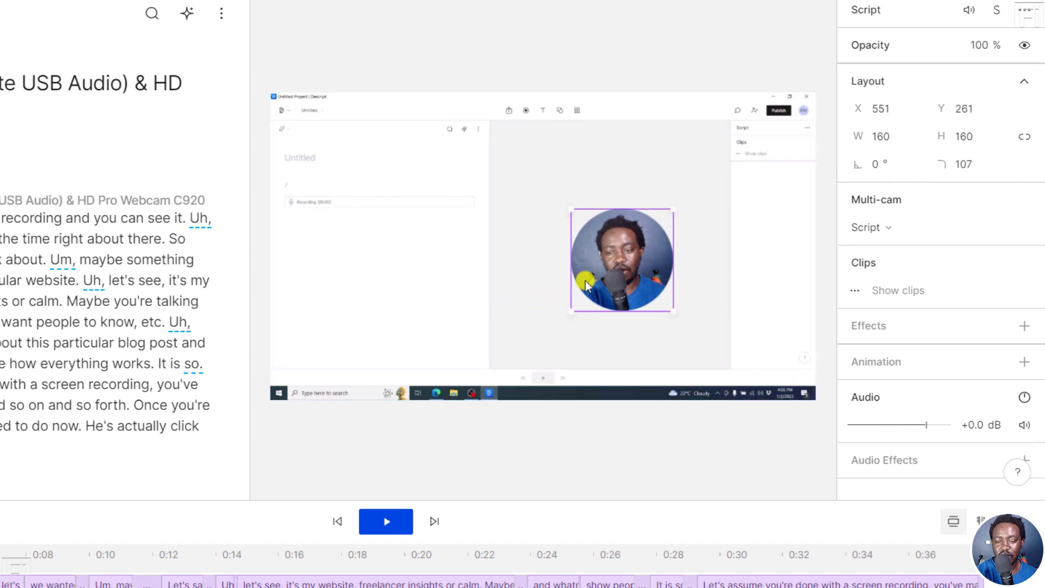
left_click(980, 160)
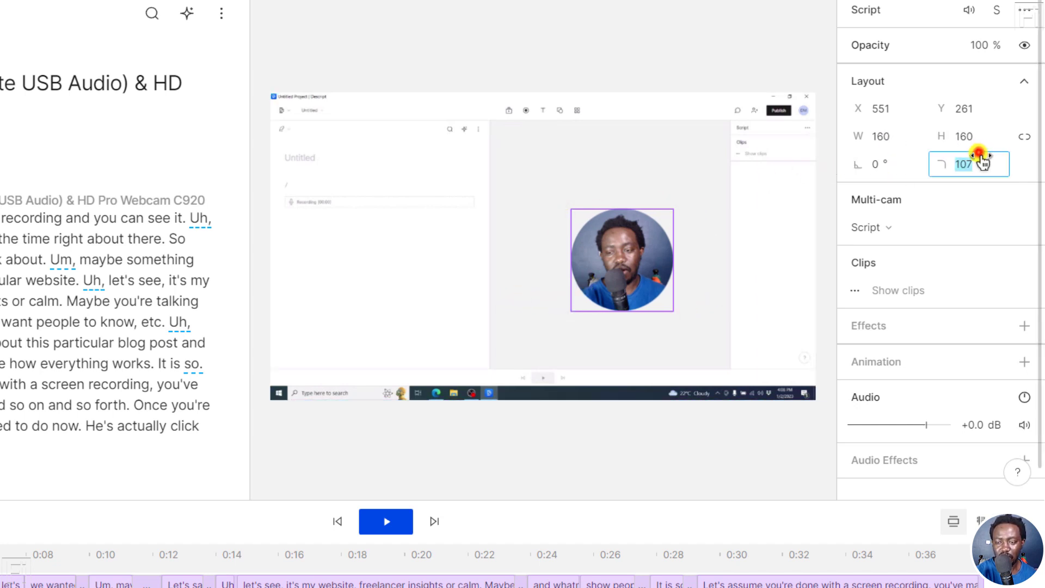
type("60")
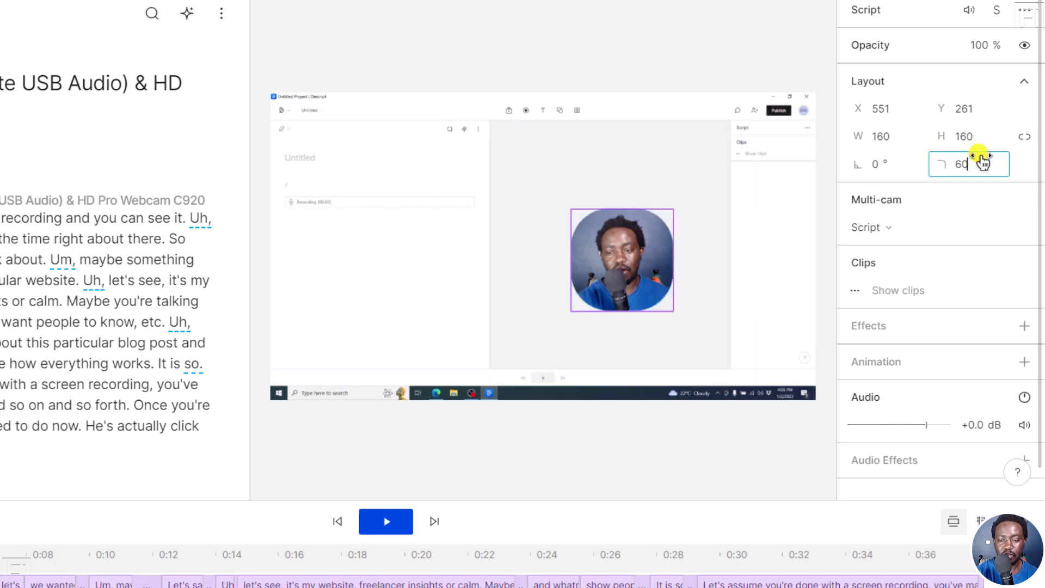
left_click(1022, 167)
left_click_drag(942, 164, 997, 166)
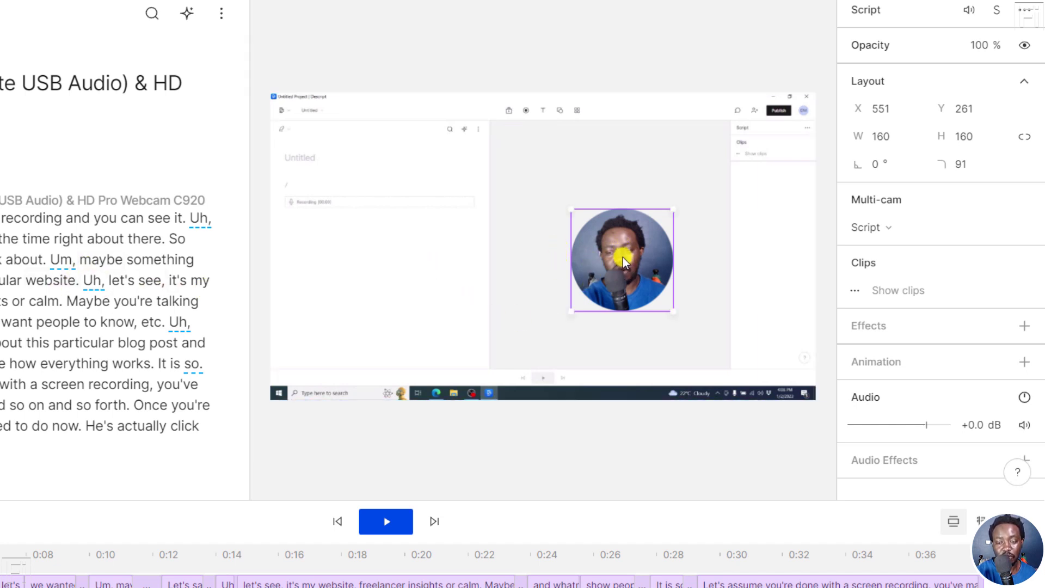
- Move the webcam circle bottom-right, shrink it to 117×117, and inset it to 730/346
left_click_drag(616, 249, 758, 336)
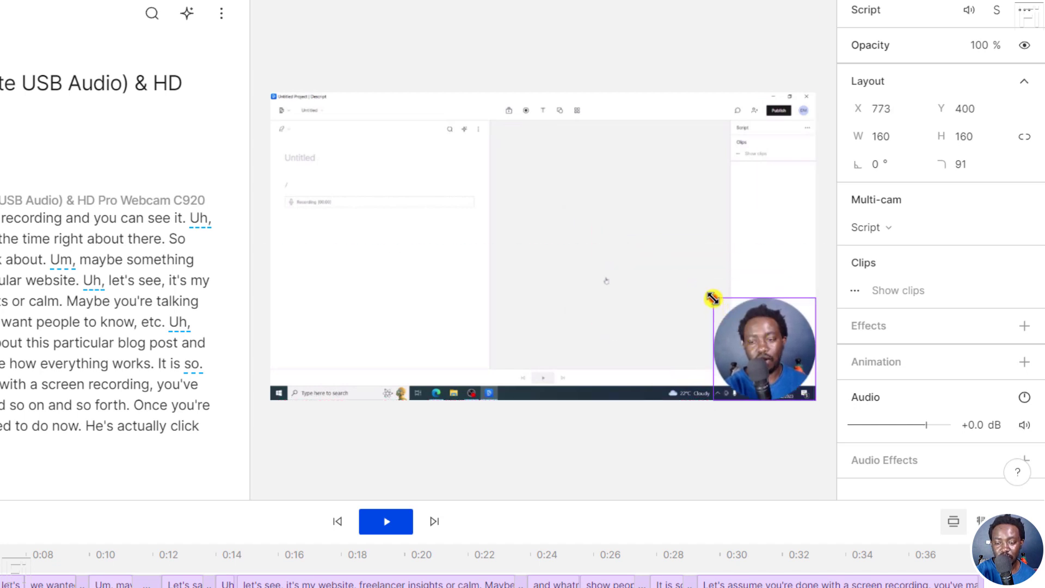
left_click_drag(713, 299, 739, 319)
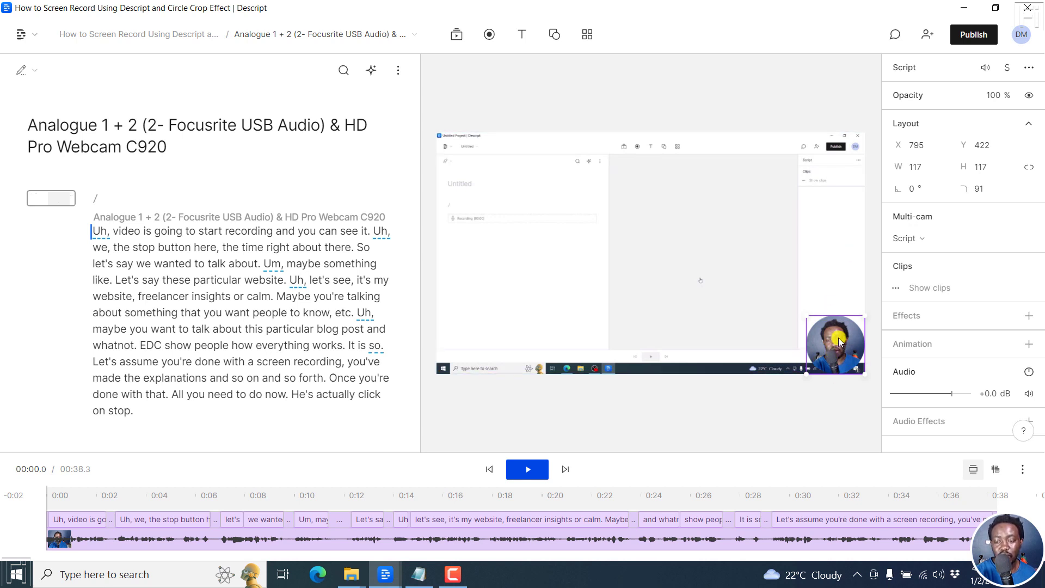
left_click_drag(838, 339, 808, 317)
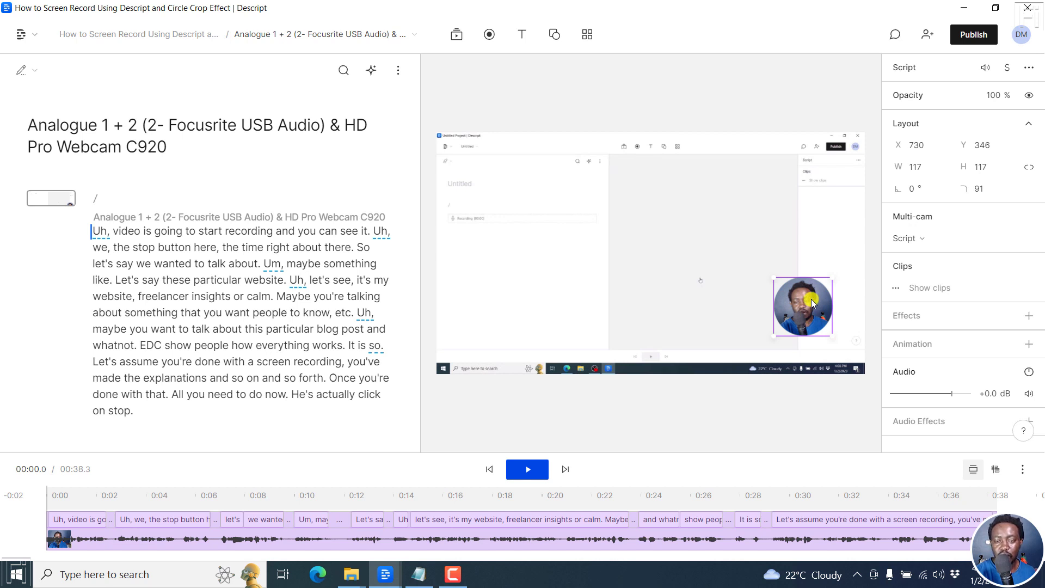
- Add an ellipse shape, shrink it, and move it onto the webcam circle
left_click(552, 33)
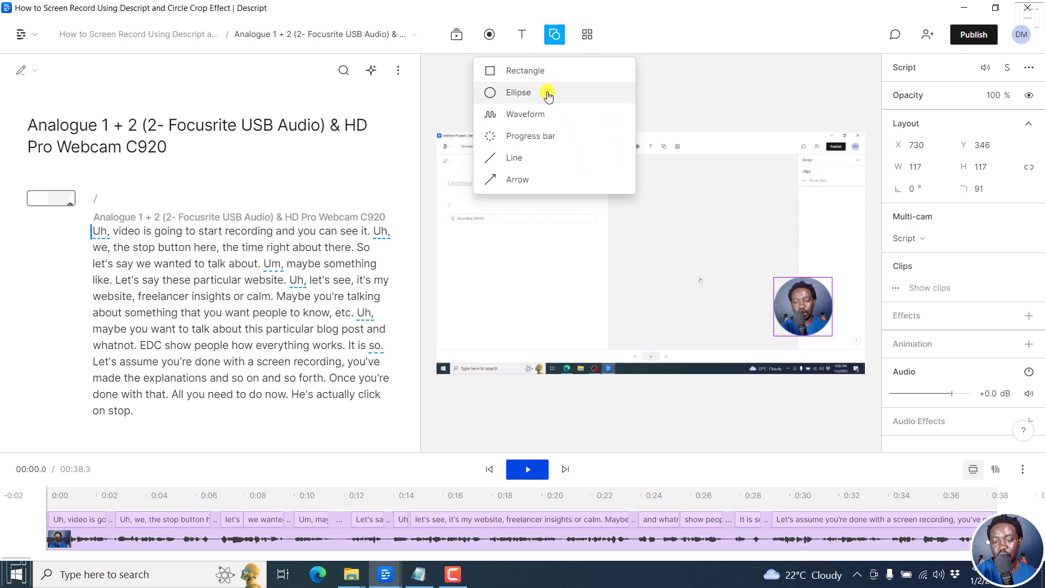
left_click(547, 94)
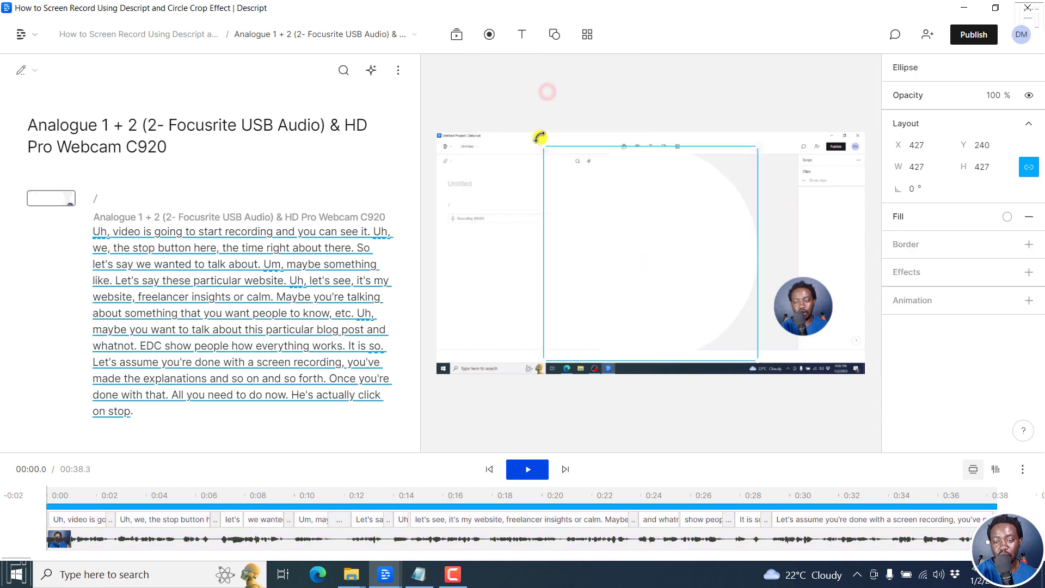
left_click_drag(542, 147, 646, 248)
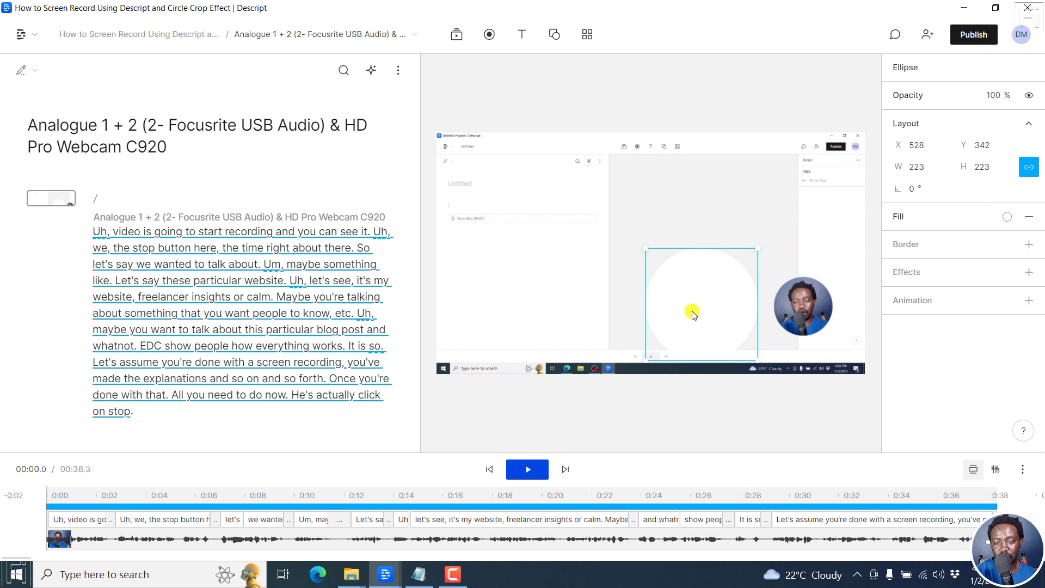
mouse_move(691, 310)
left_mouse_down()
mouse_move(747, 298)
mouse_move(790, 311)
left_mouse_up()
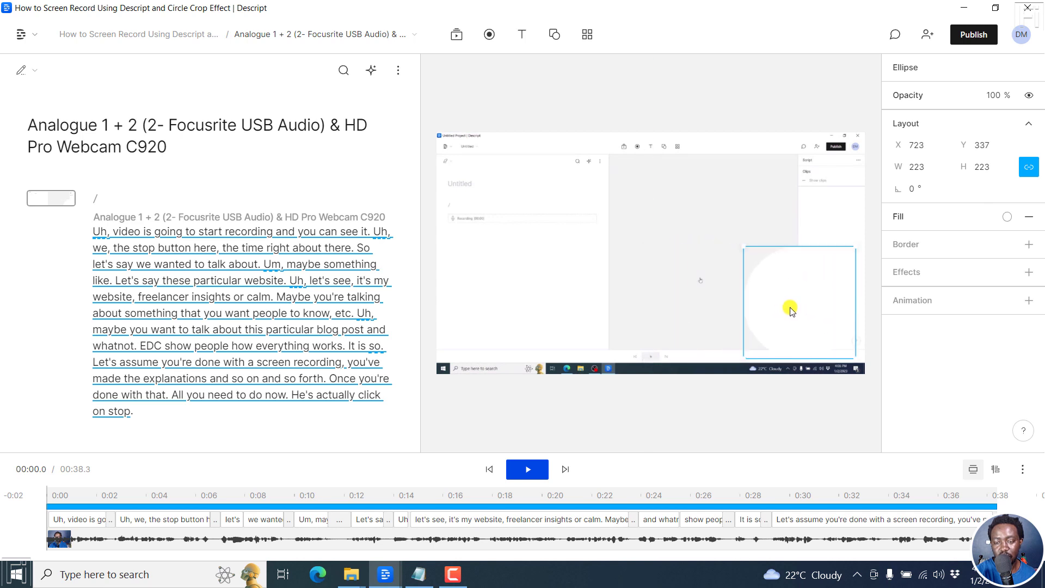
- Send the ellipse behind the webcam clip and resize it to about 123×123
right_click(790, 310)
left_click(839, 352)
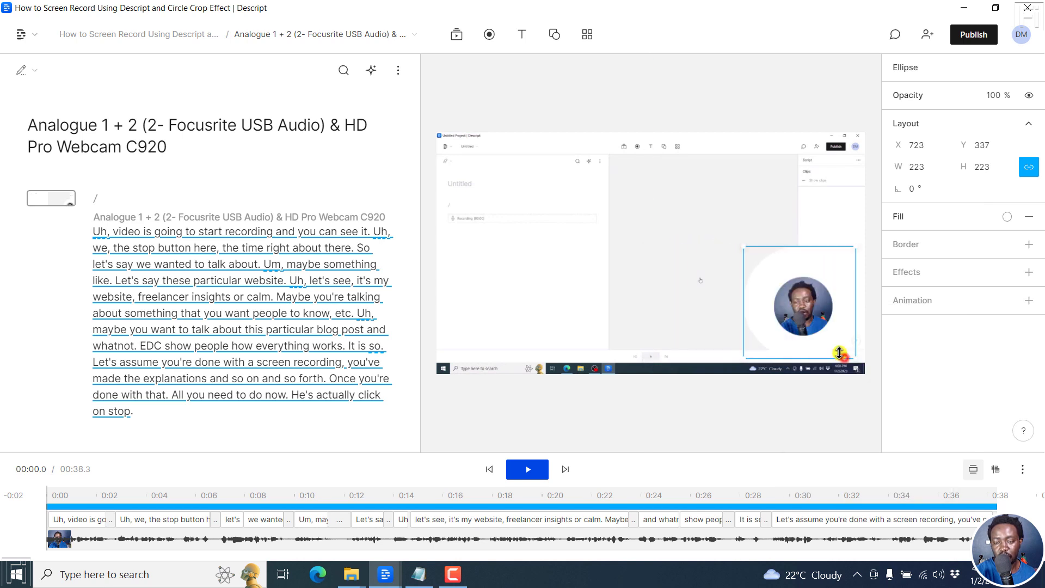
left_click_drag(744, 249, 773, 272)
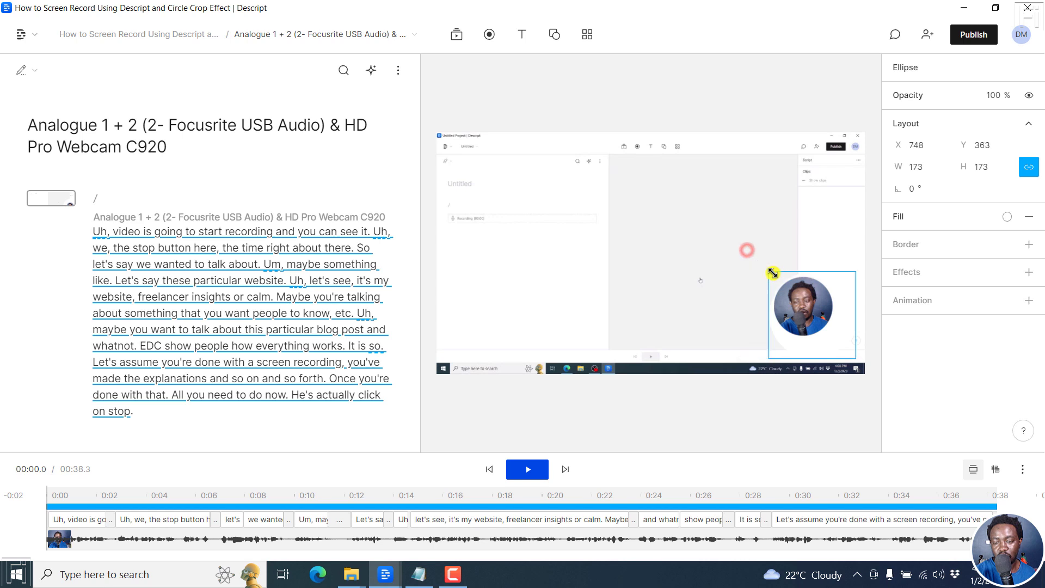
left_click_drag(854, 359, 835, 337)
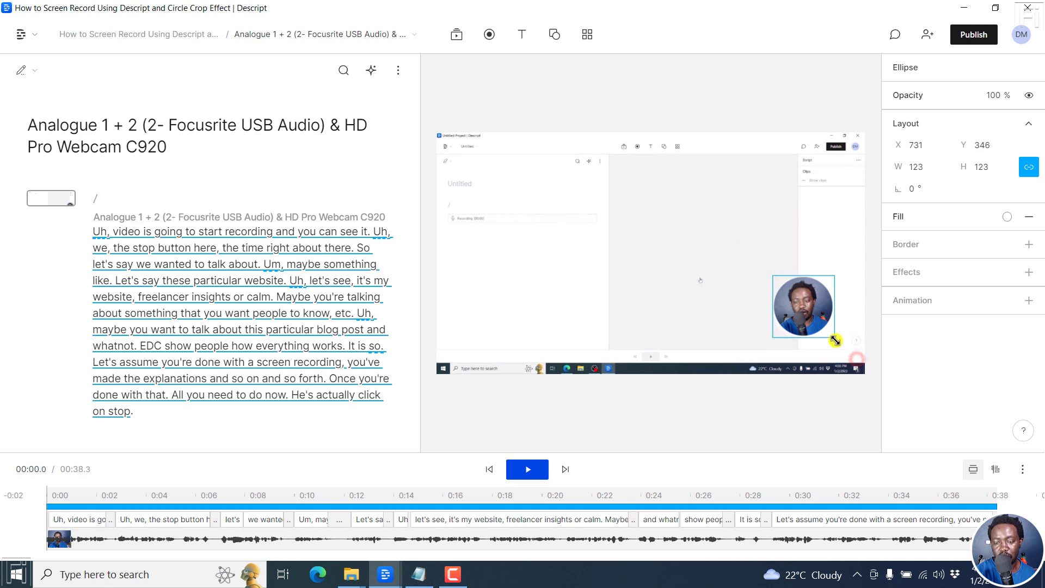
- Fill the ellipse with red a53737 and move it toward the bottom-right corner
left_click(1003, 220)
left_click(938, 139)
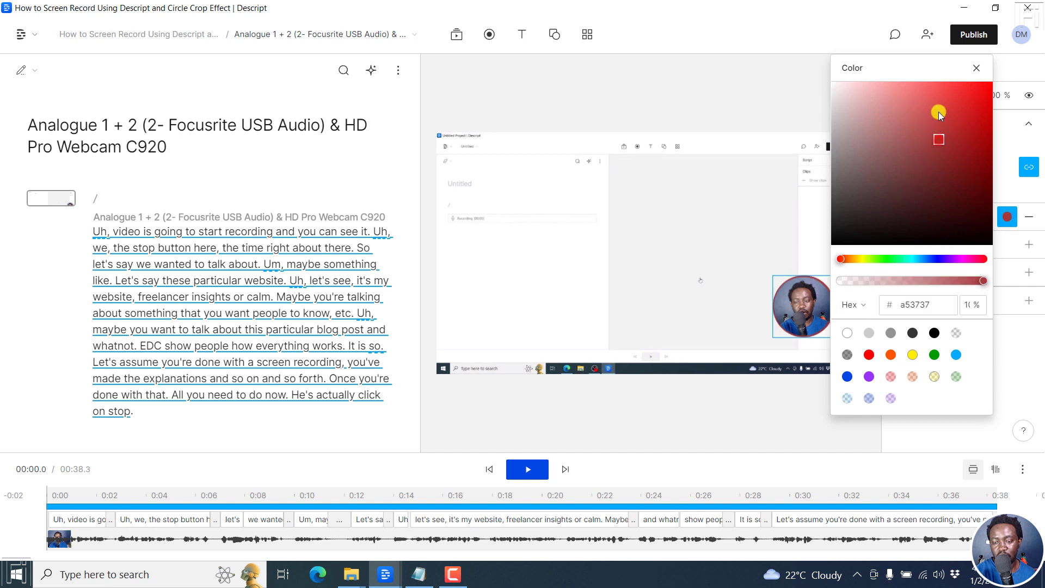
left_click(975, 68)
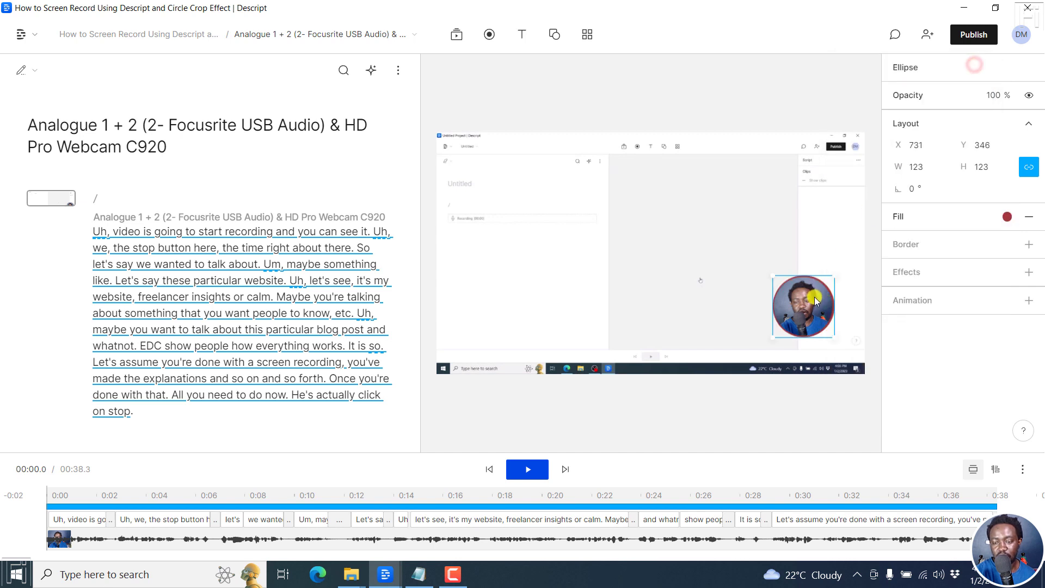
mouse_move(816, 302)
left_mouse_down()
mouse_move(833, 335)
mouse_move(798, 310)
mouse_move(828, 332)
left_mouse_up()
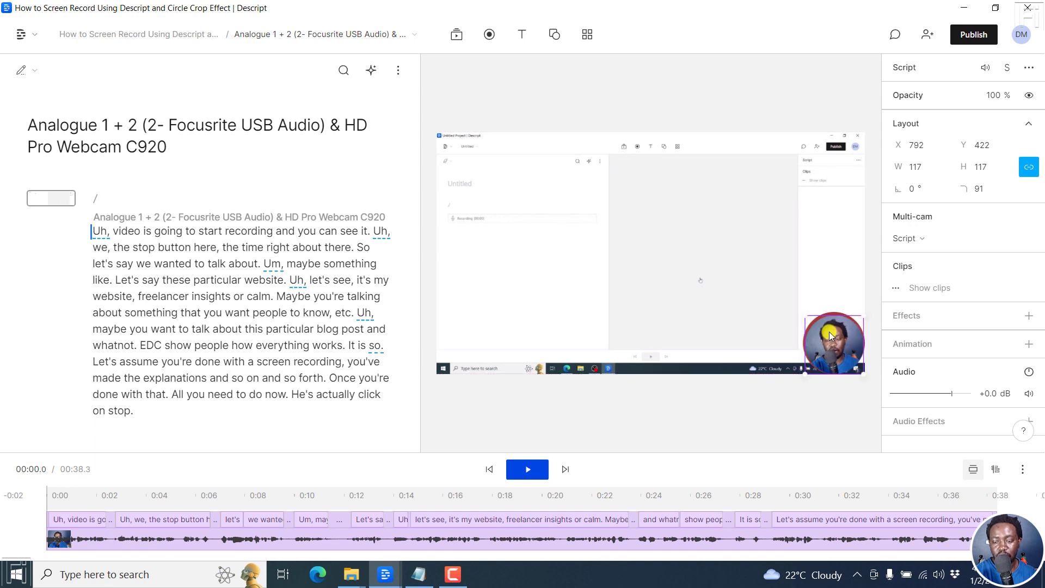
- Nudge the webcam circle up from Y 422 to 418 inside the red ring
left_click_drag(828, 332, 828, 330)
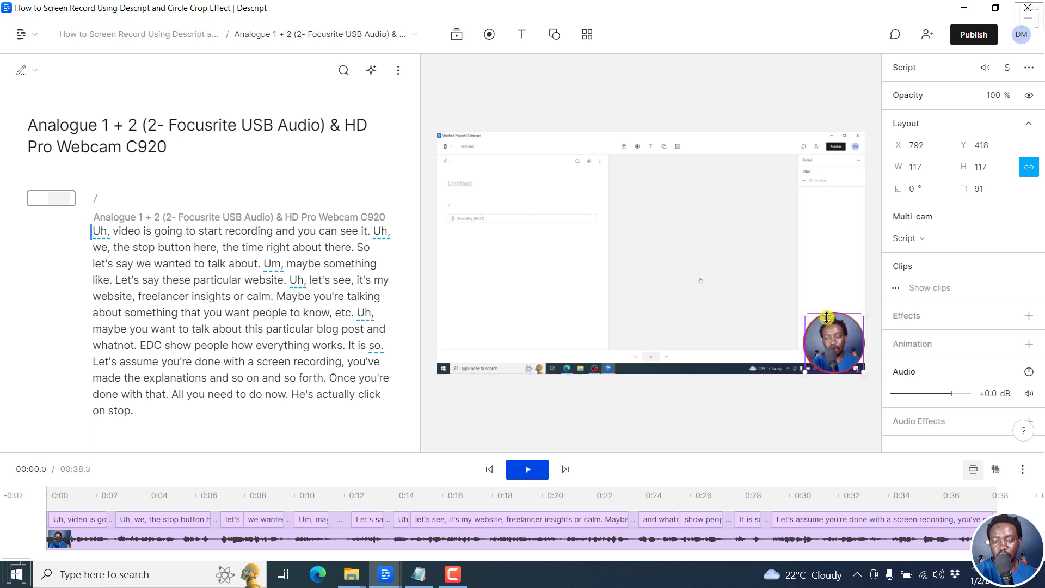